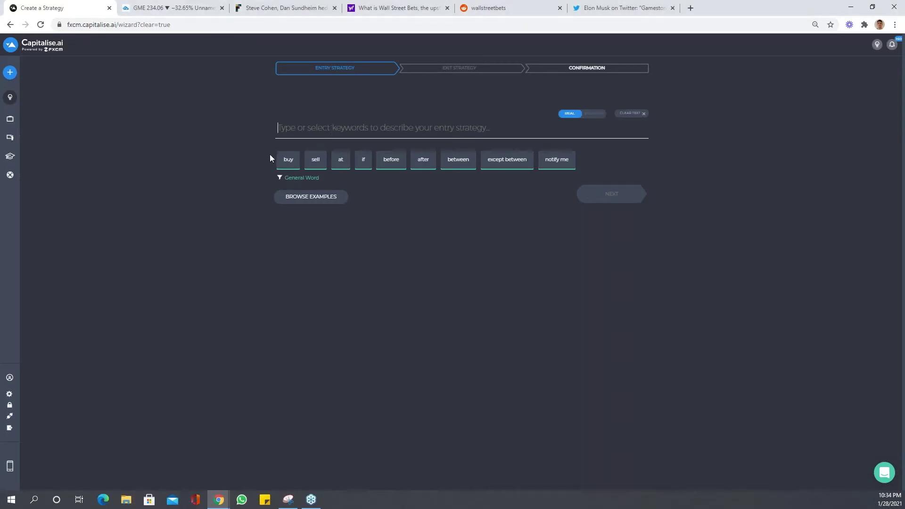
Step: Enter 'Buy 10 AMZN.us' as the entry strategy and advance to the exit step
text(buy )
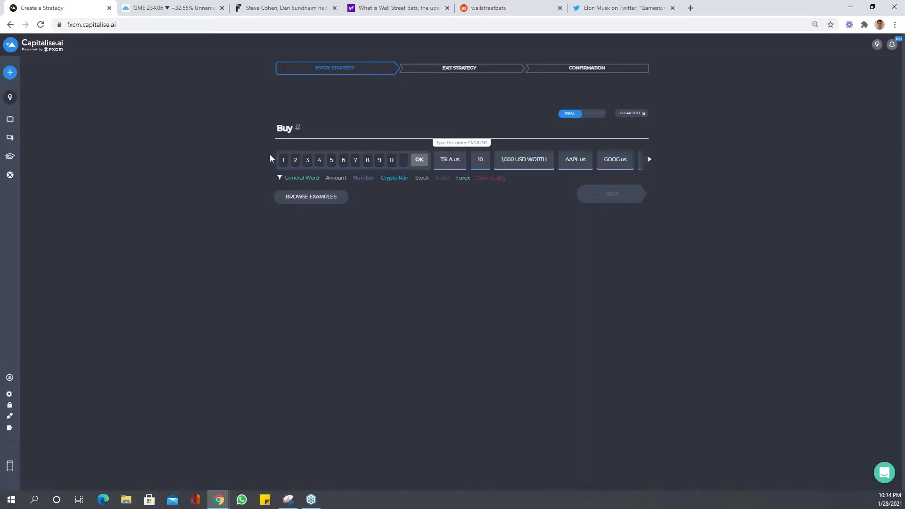
text(10 az)
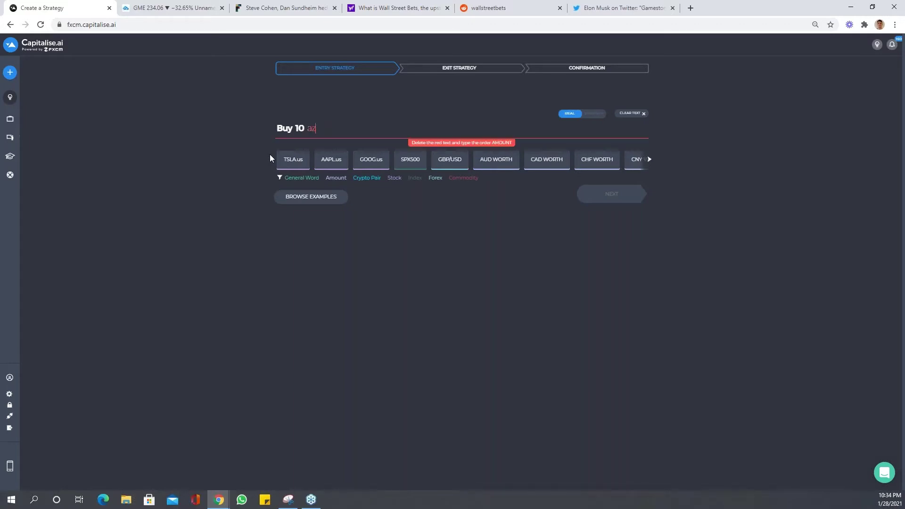
key(BackSpace)
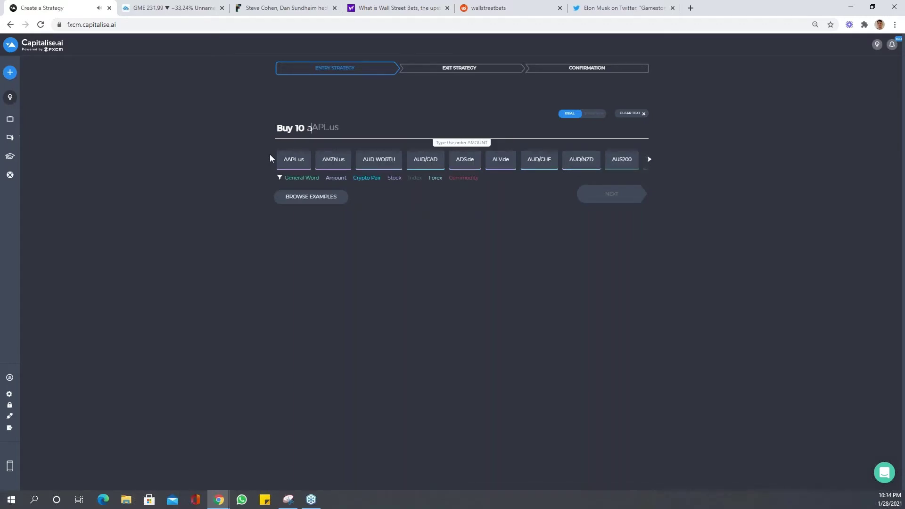
text(m)
key(Tab)
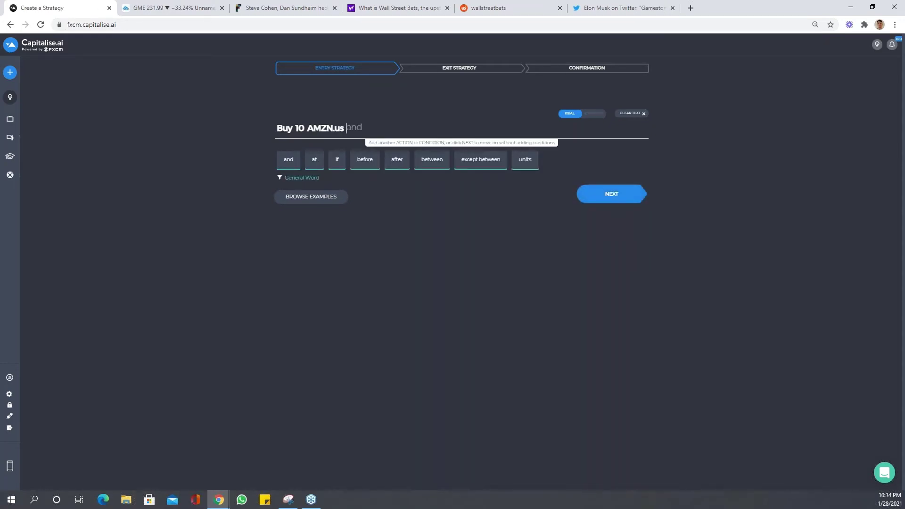
click(617, 197)
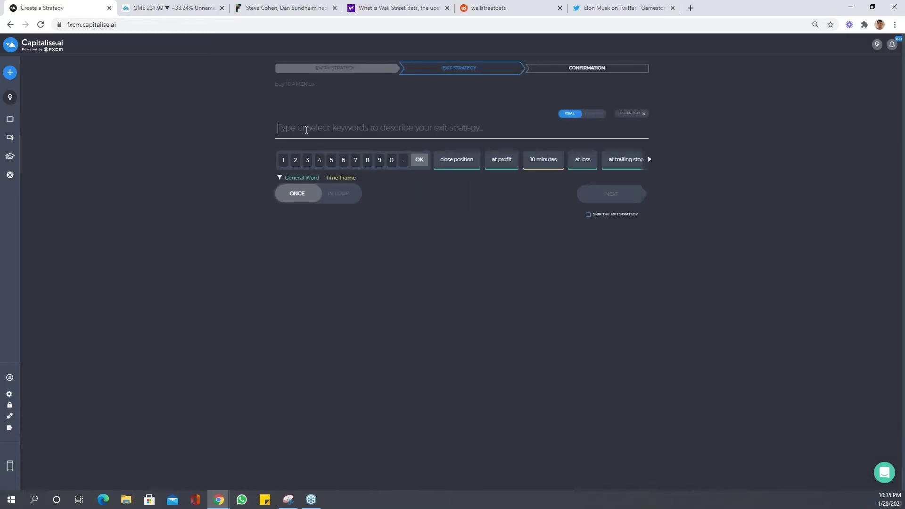
Step: Start the exit as 'Close position if AMZN.us EMA' with 9 bars and a 30m period
text(close position )
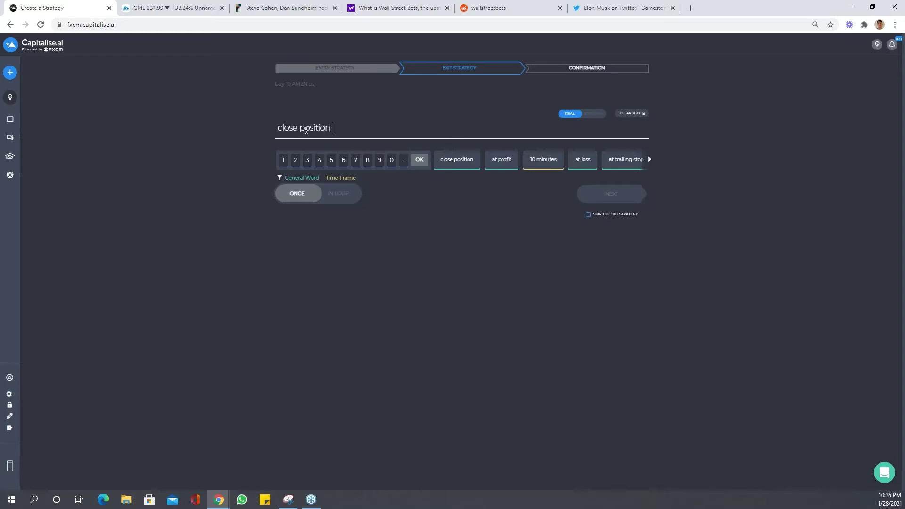
text(if)
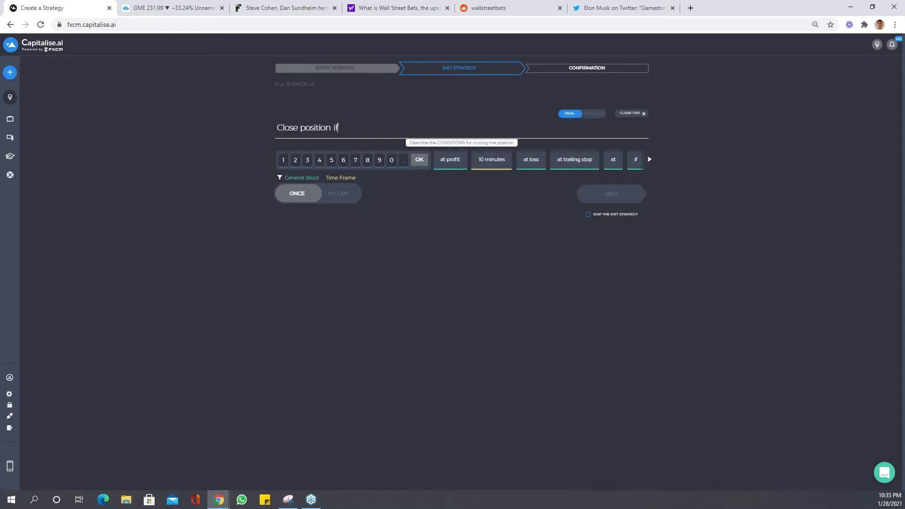
text( amzn)
key(Tab)
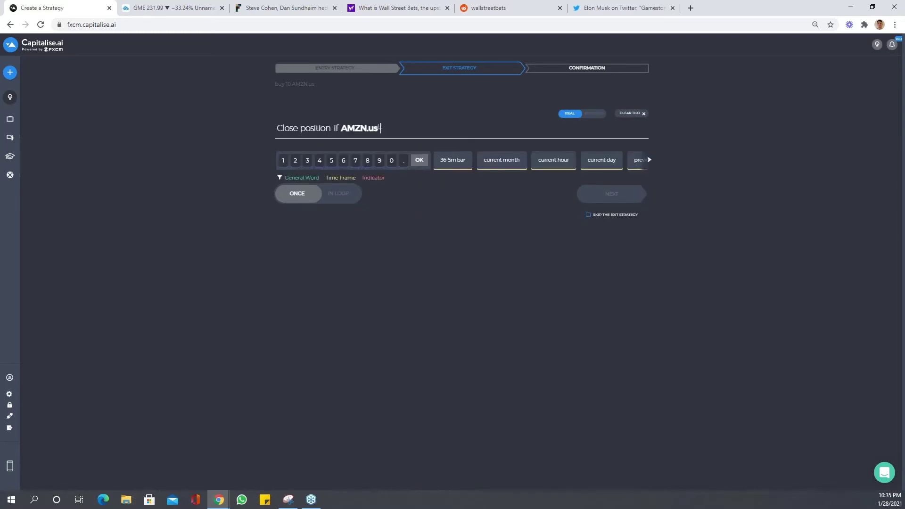
text(EM)
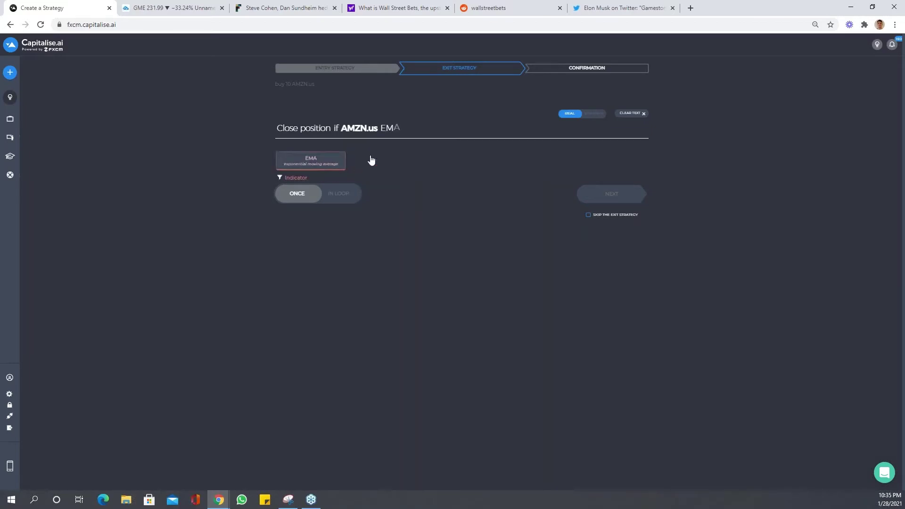
key(Tab)
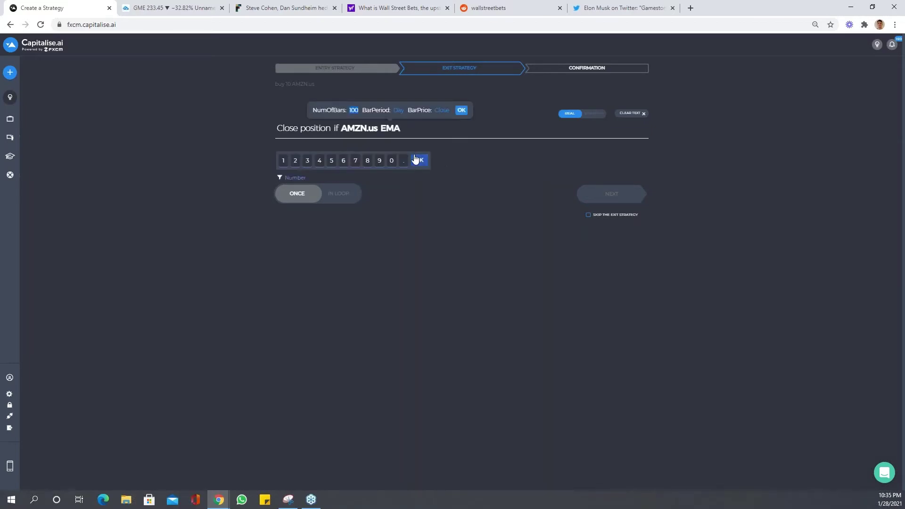
text(9)
click(418, 160)
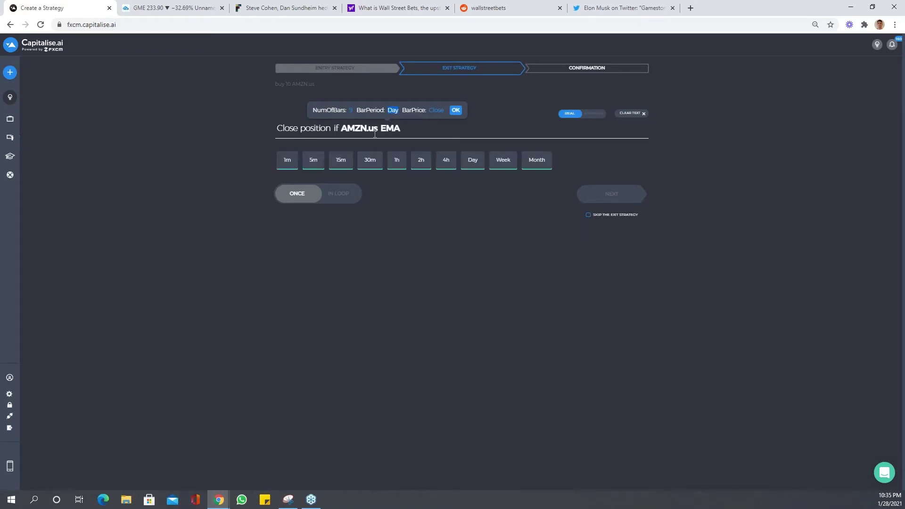
click(370, 160)
click(455, 110)
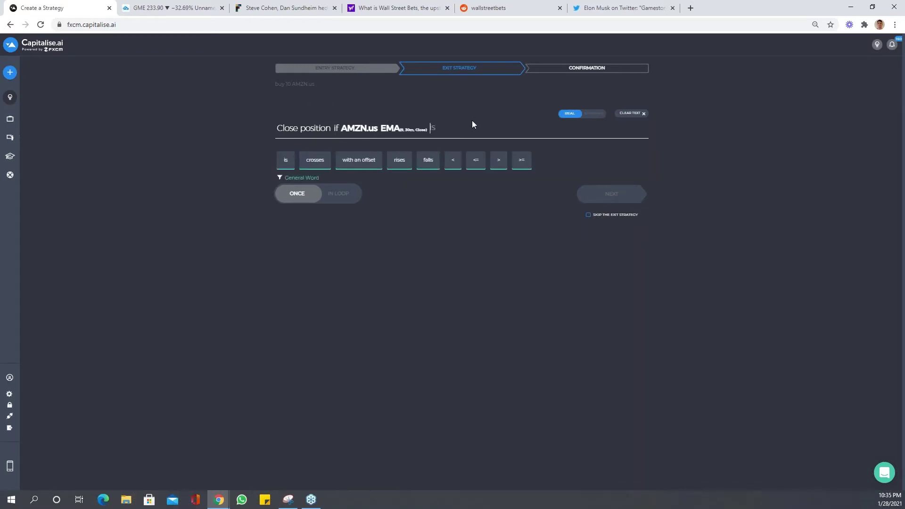
Step: Extend the condition with 'crosses above AMZN.us EMA'
text(crosses above am)
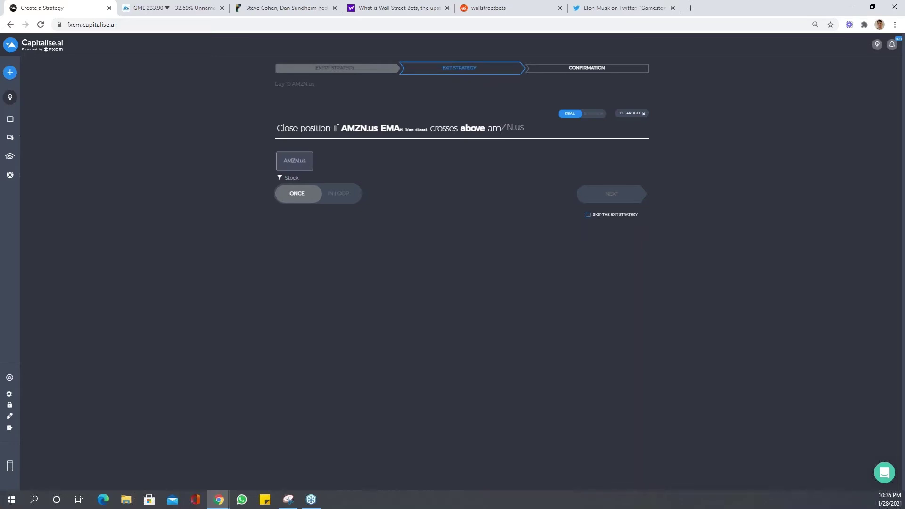
key(Tab)
text(EMA)
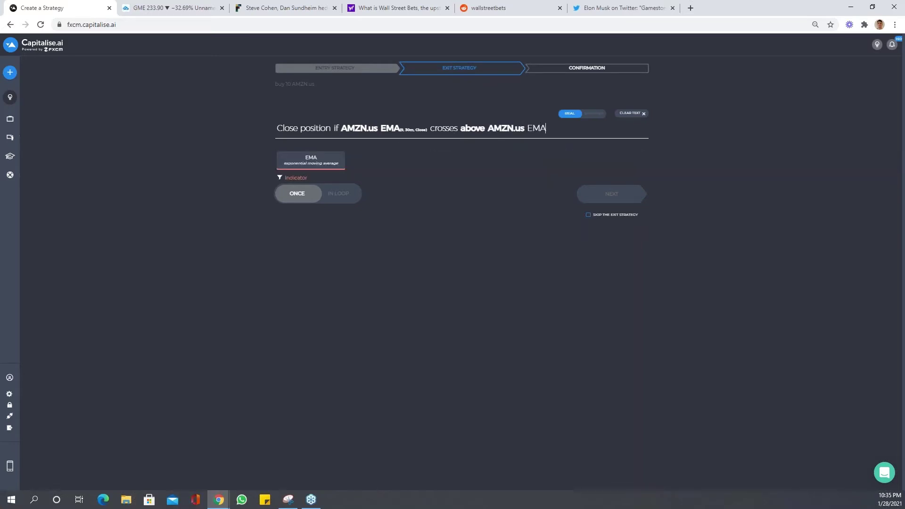
key(Tab)
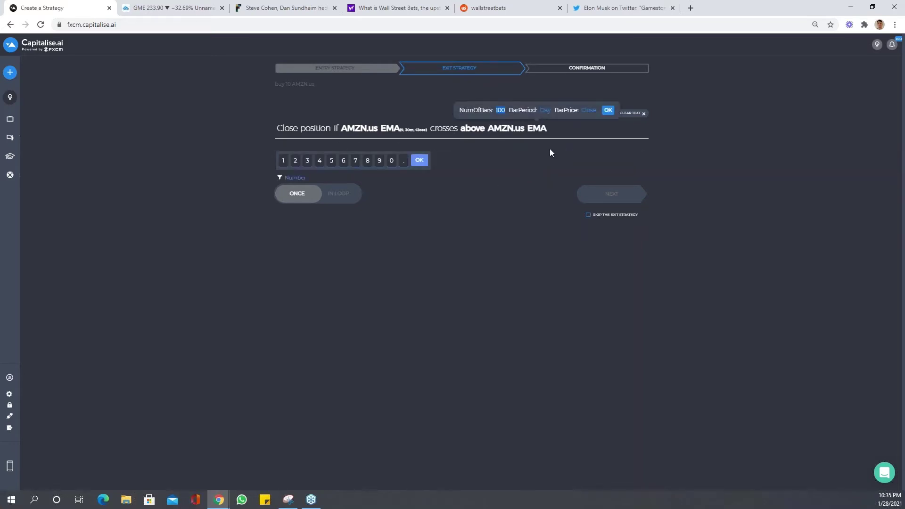
Step: Give the second AMZN.us EMA 30 bars and a 30m period
text(30)
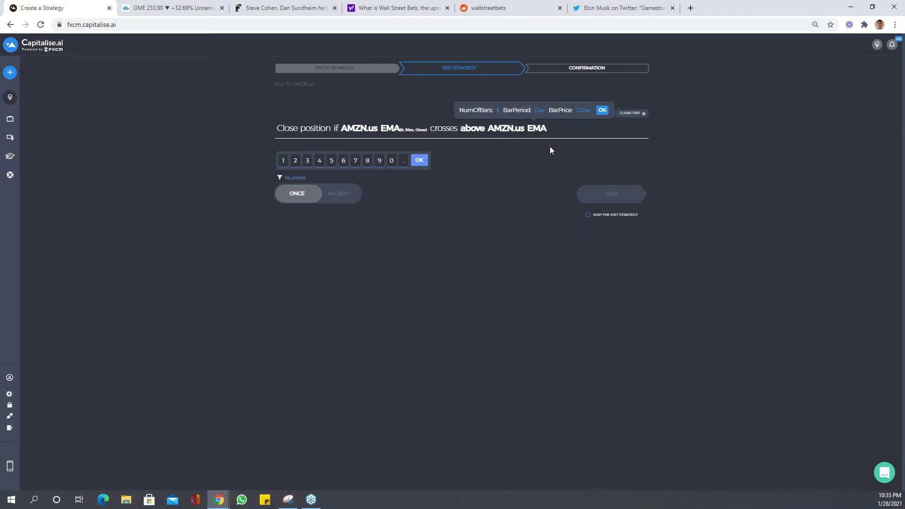
click(543, 110)
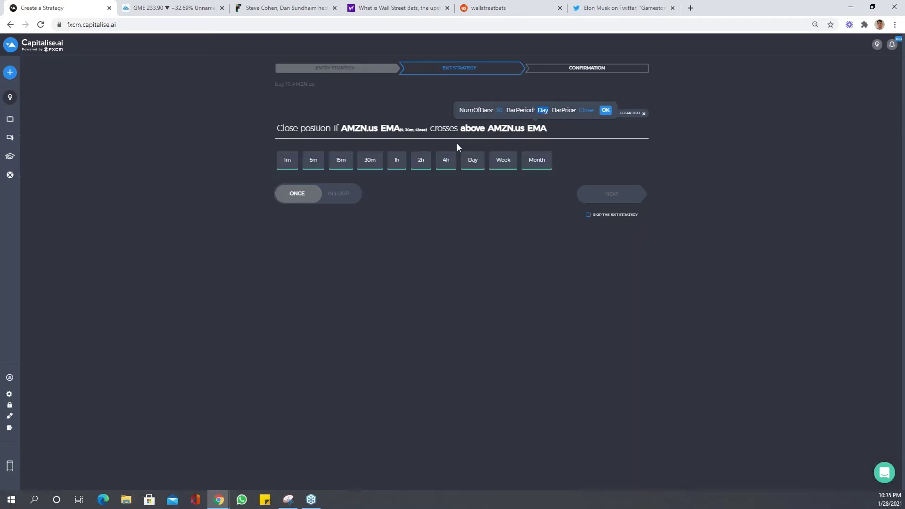
click(369, 161)
click(608, 111)
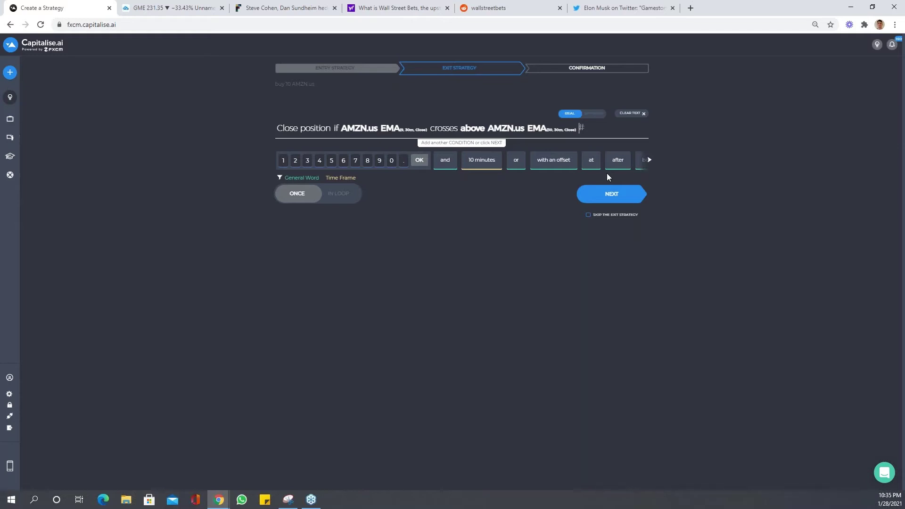
Step: Add 'or at profit of 30%' to the exit and go to the confirmation summary
text(or at profit)
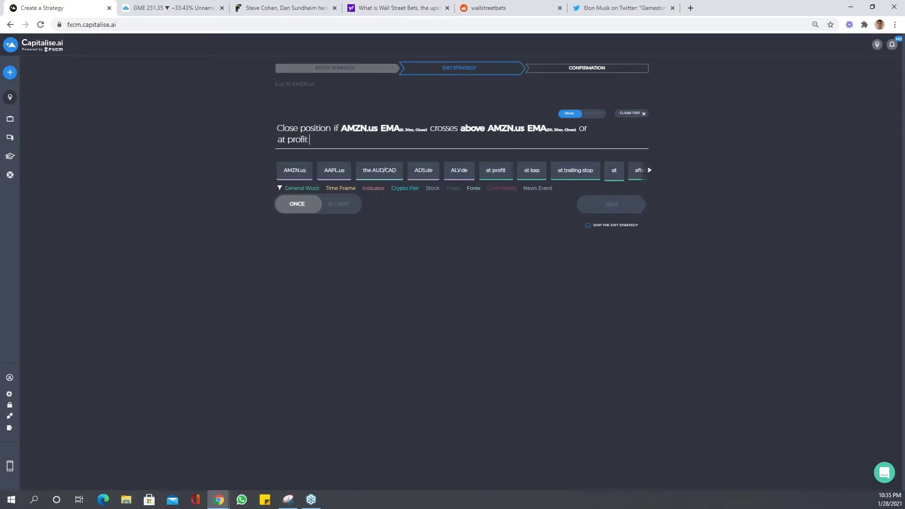
text( of 30)
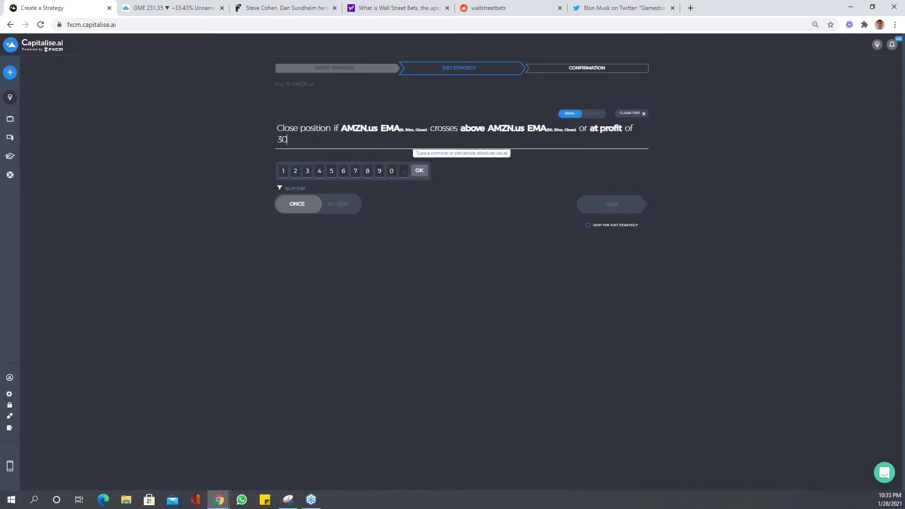
text(%)
click(446, 171)
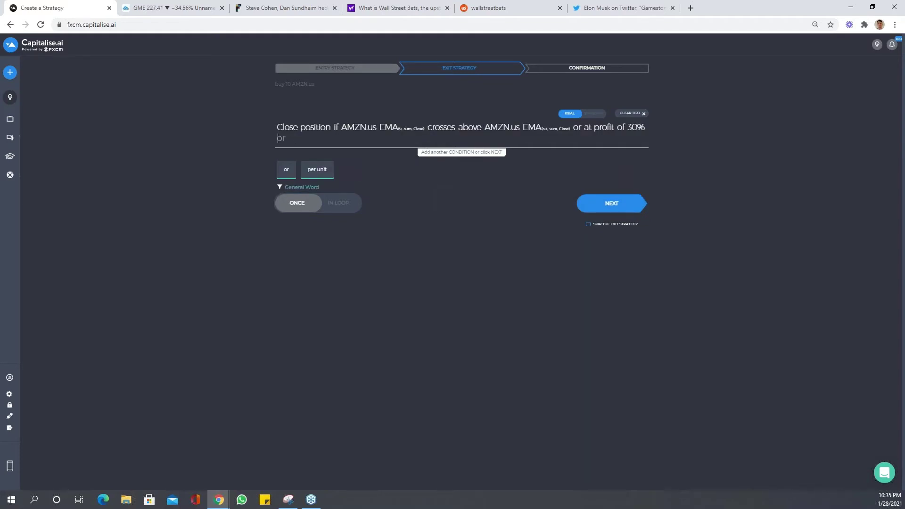
click(612, 203)
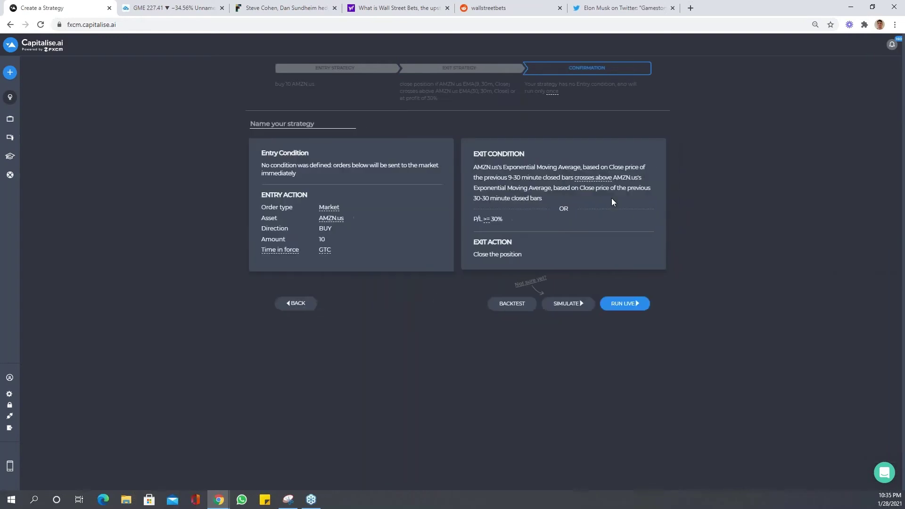
Step: Backtest the Buy 10 AMZN.us strategy and clone it
click(518, 306)
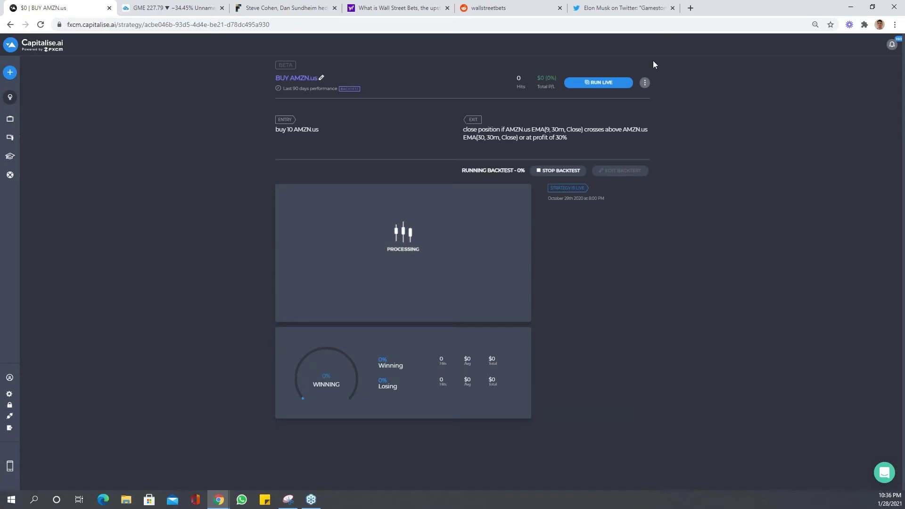
click(645, 84)
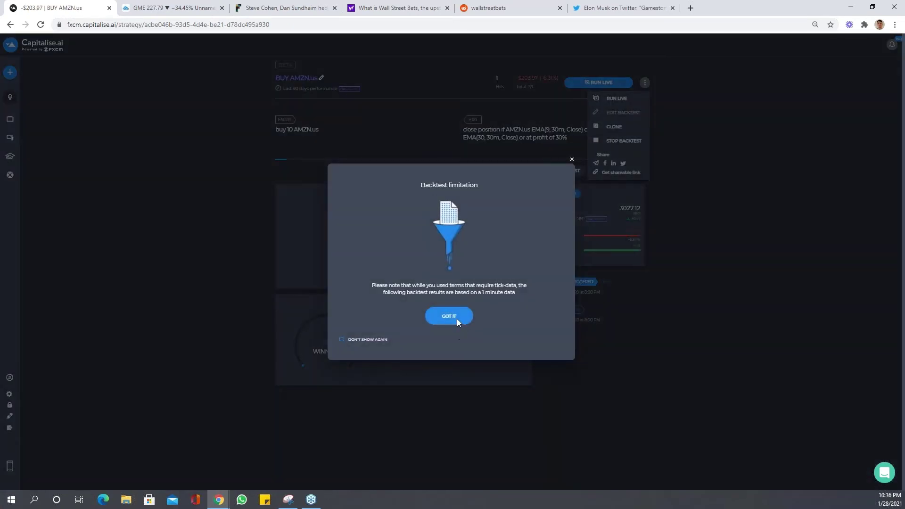
click(450, 316)
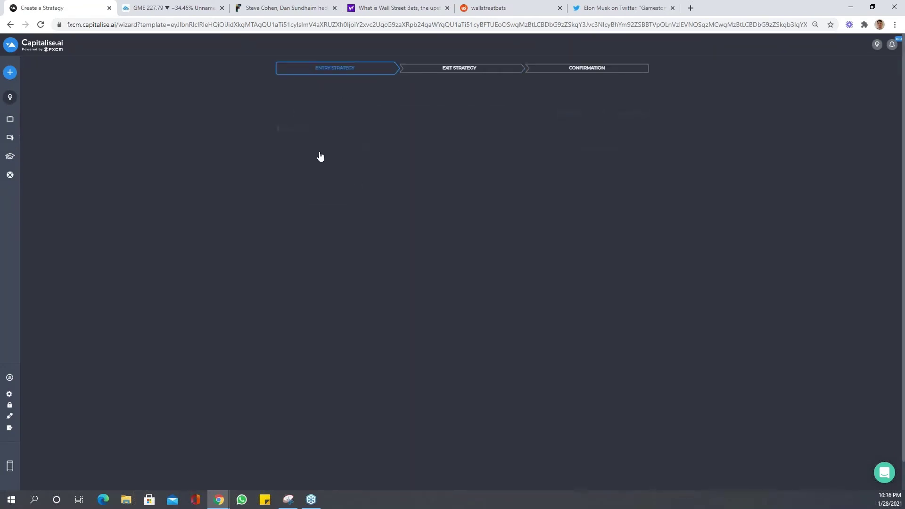
Step: Change the cloned entry's stock from AMZN.us to GOOG.us and continue to the exit
click(318, 131)
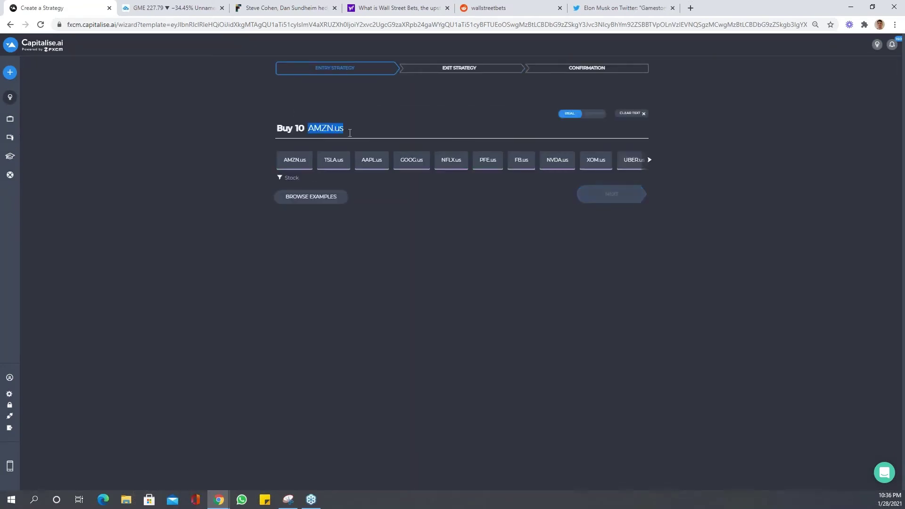
click(416, 163)
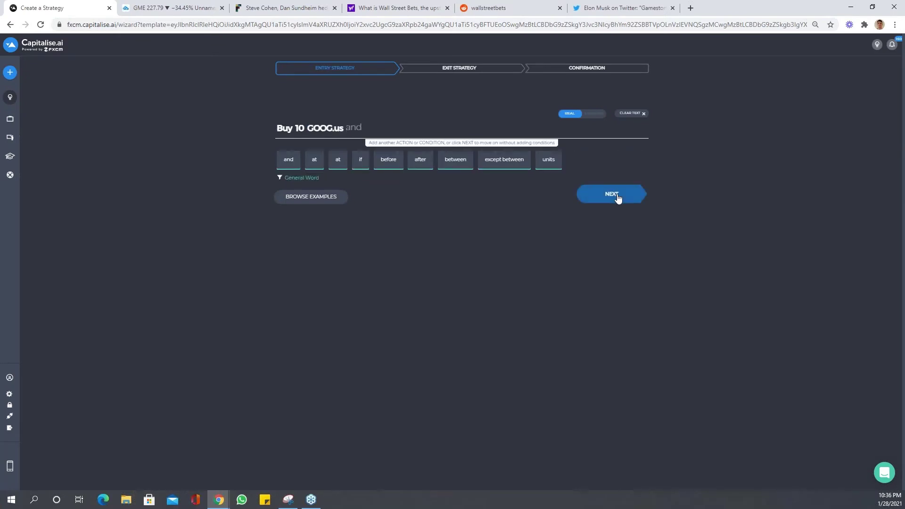
click(614, 196)
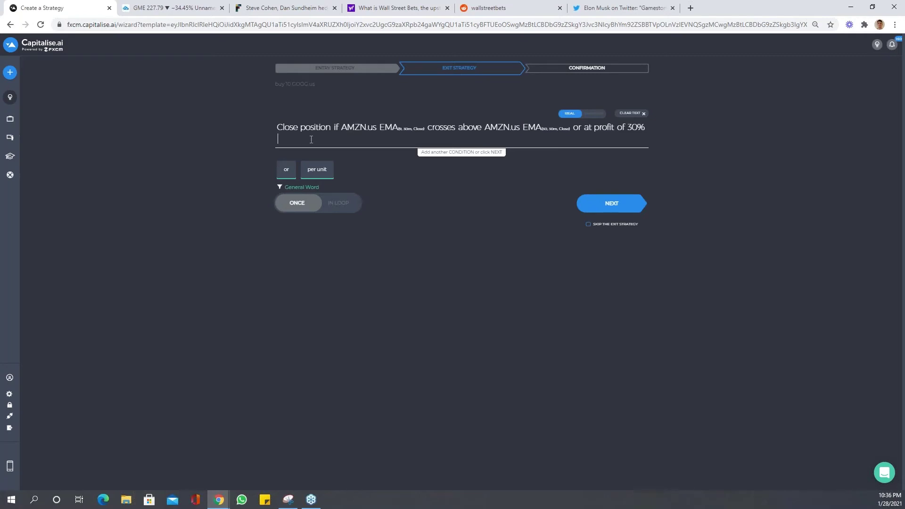
Step: Point both exit EMAs at GOOG.us with a 30% profit target and confirm the strategy
click(356, 129)
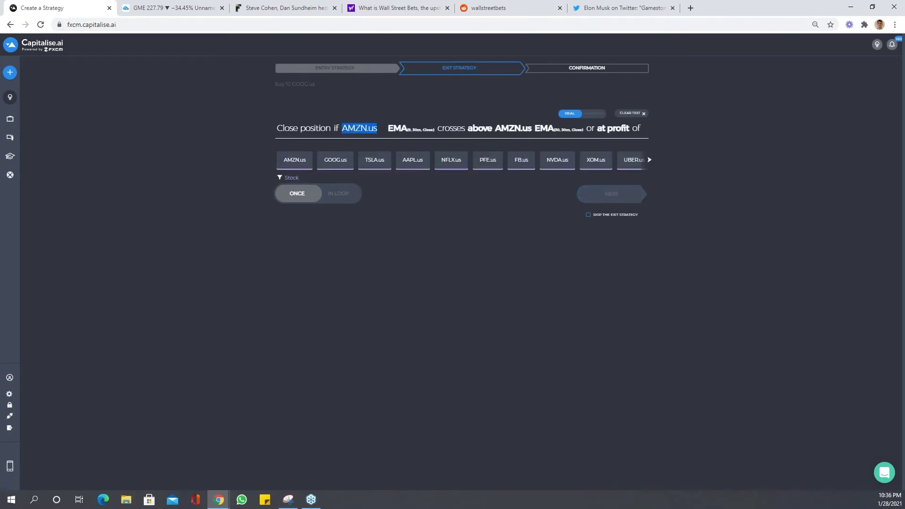
click(340, 162)
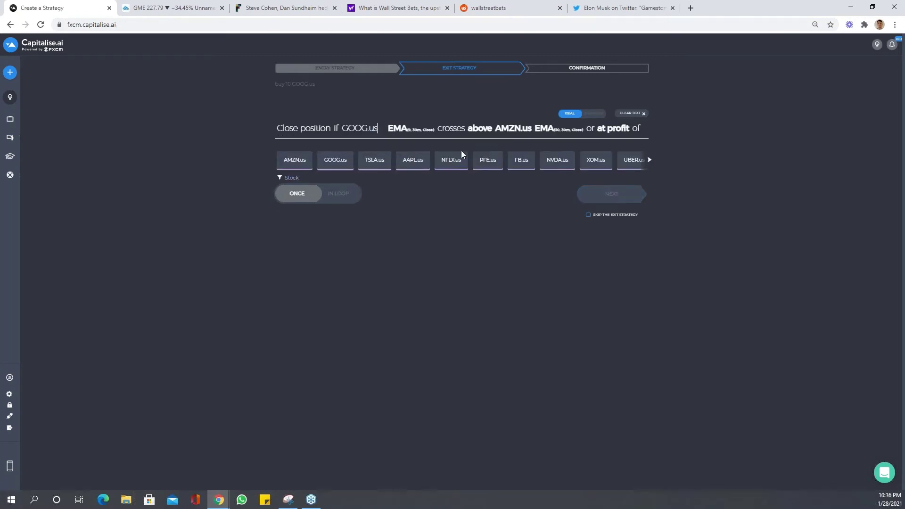
click(505, 128)
click(343, 166)
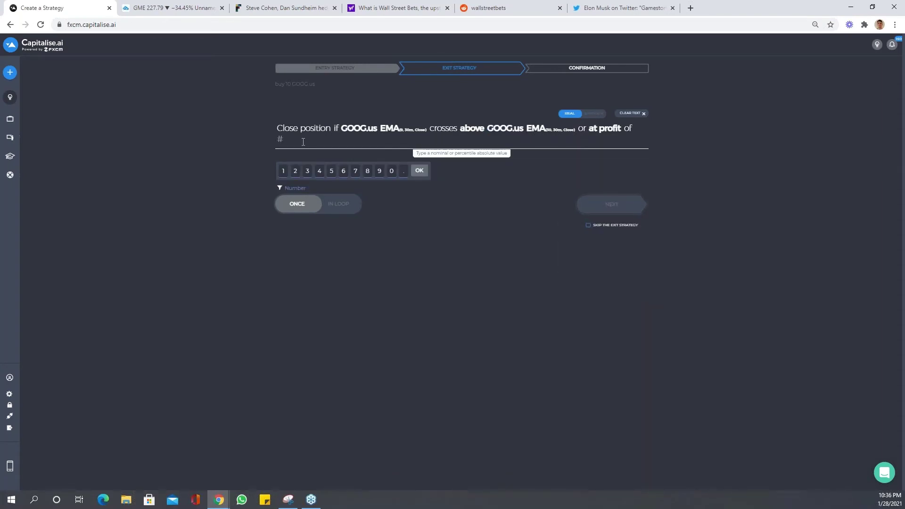
key(BackSpace)
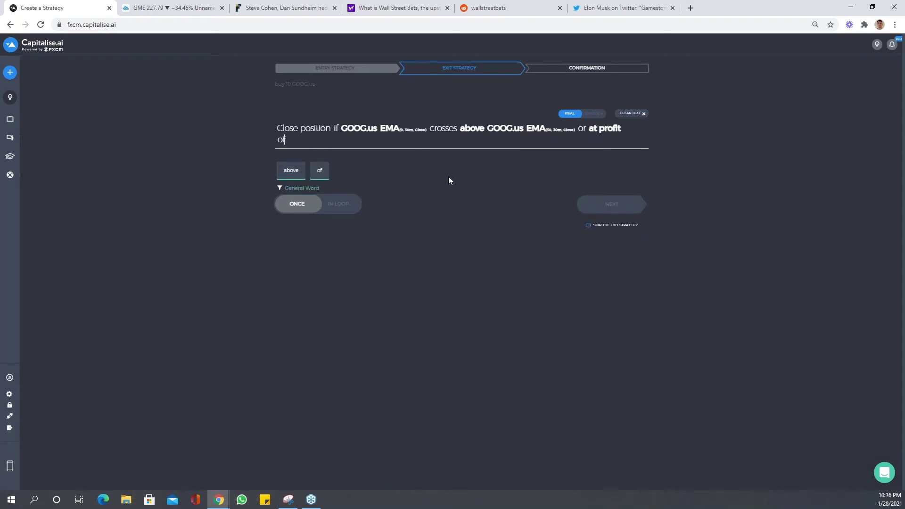
text(30)
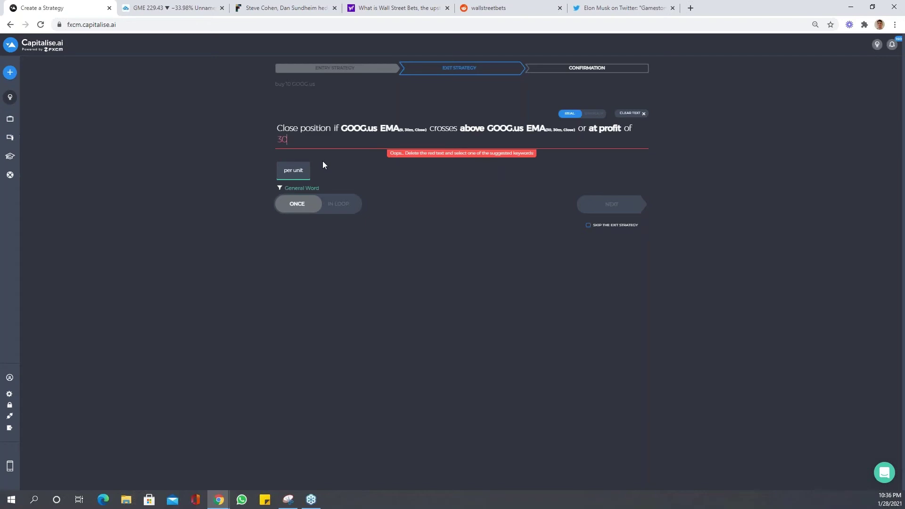
text(%)
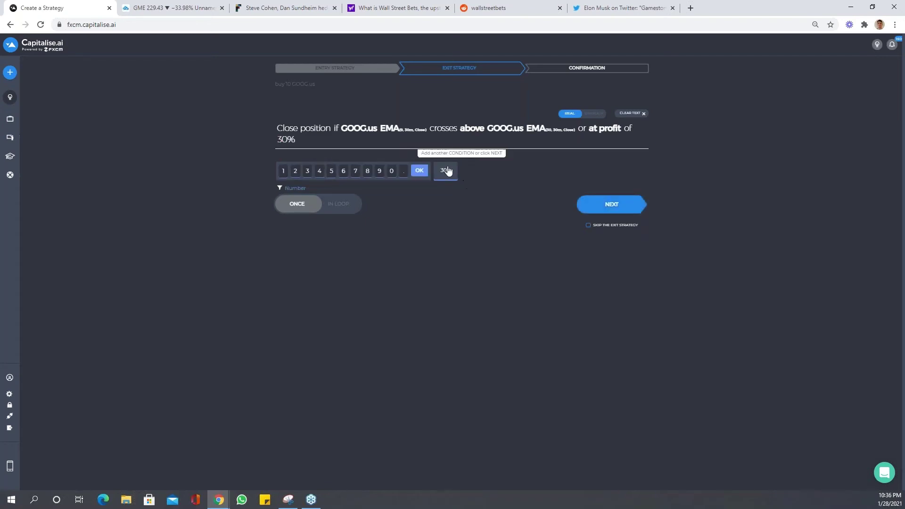
click(613, 207)
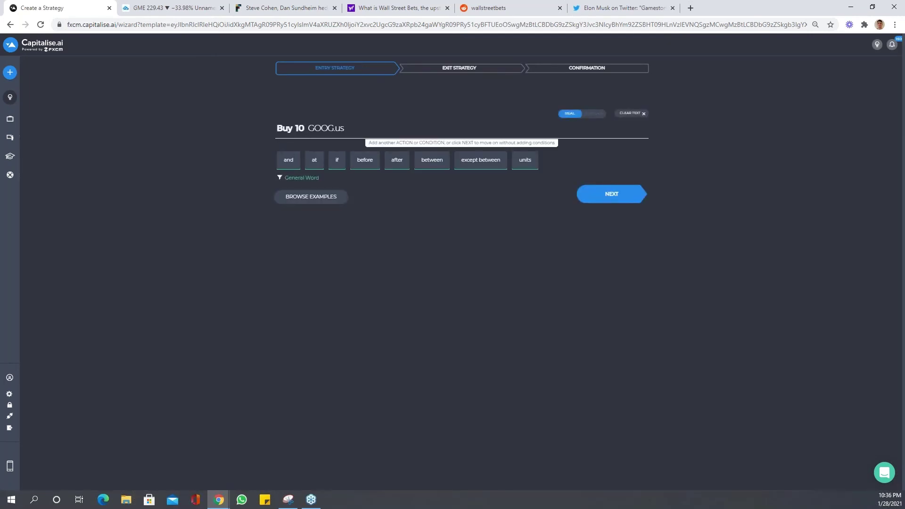
click(326, 128)
Step: Switch the clone to Buy 10 NFLX.us with both exit EMAs on NFLX.us and 30% profit
click(452, 162)
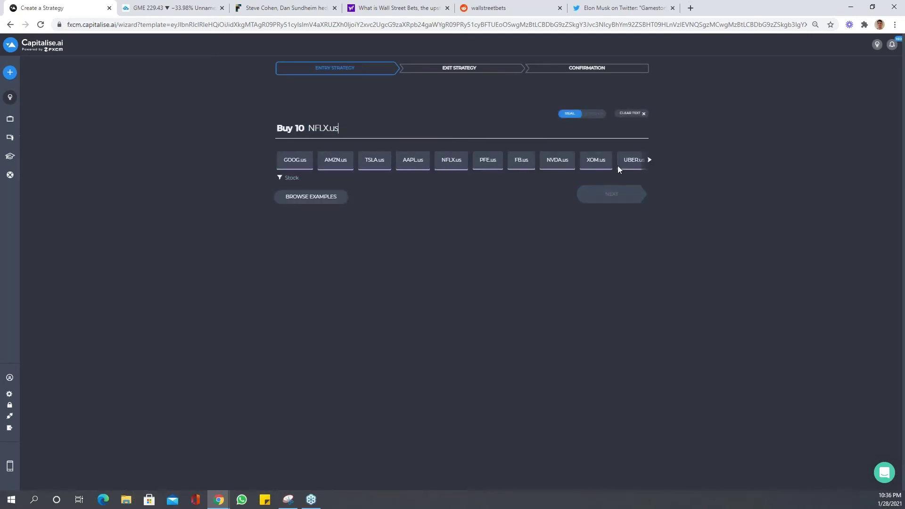
click(615, 193)
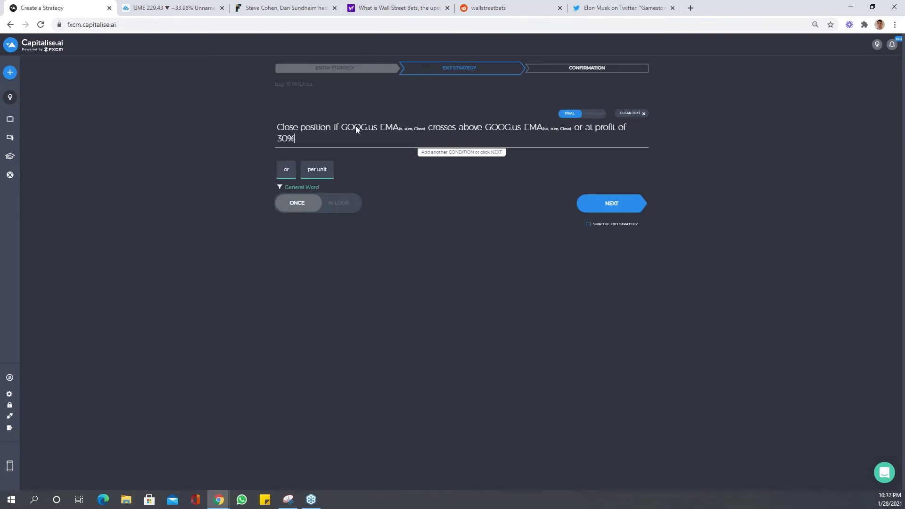
click(357, 129)
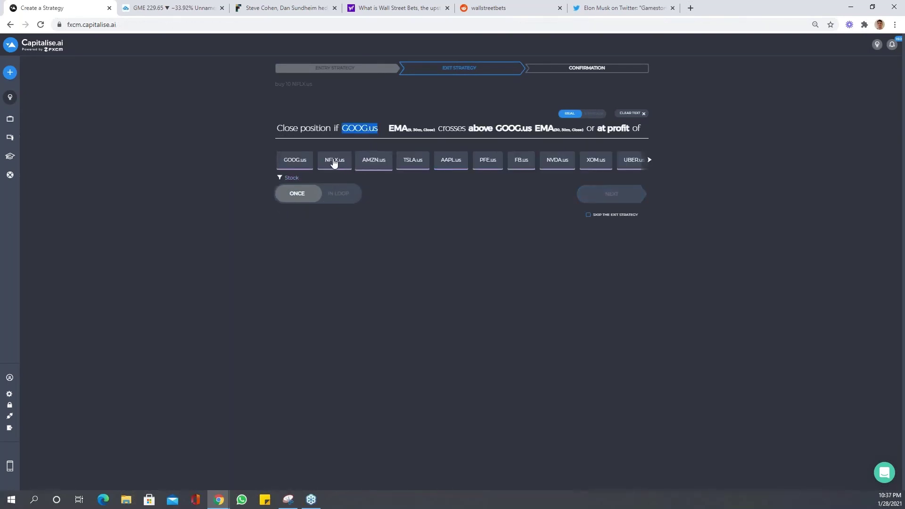
click(334, 160)
click(498, 133)
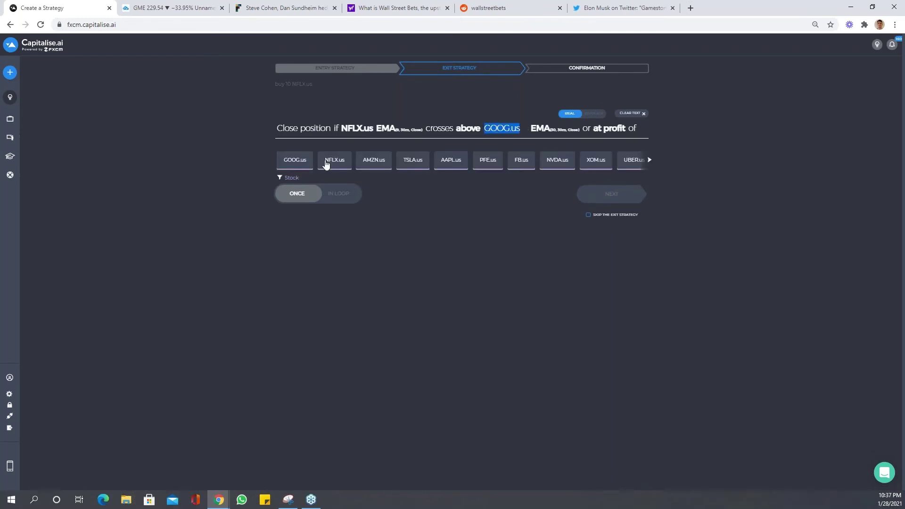
click(335, 162)
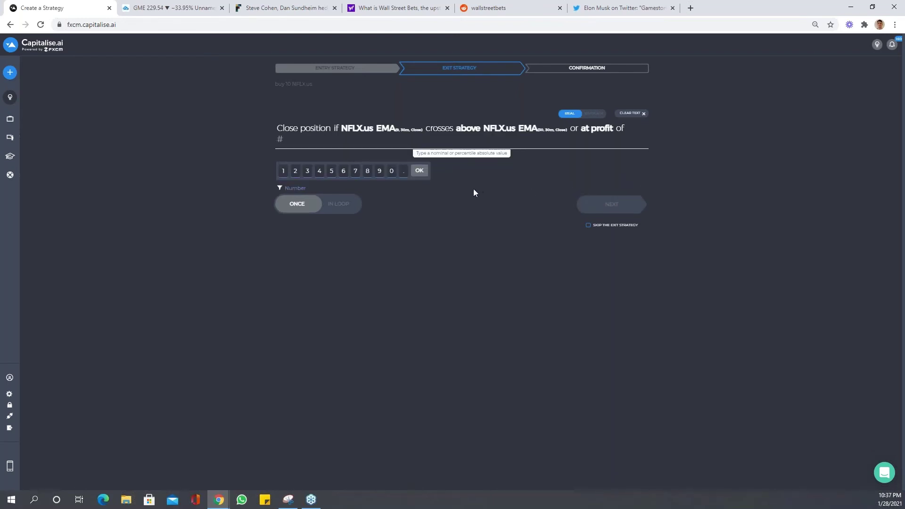
text(30%)
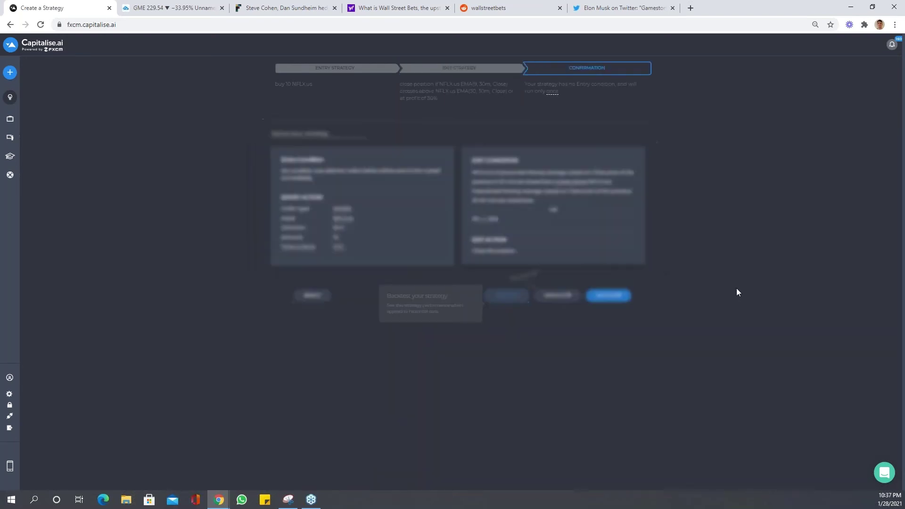
Step: Clone the NFLX.us strategy and change the entry to Buy 10 TSLA.us
click(645, 83)
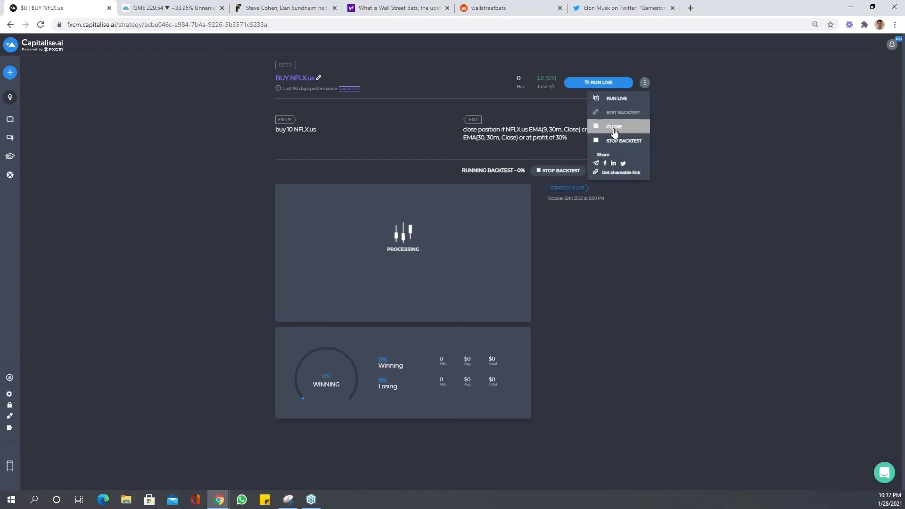
click(615, 127)
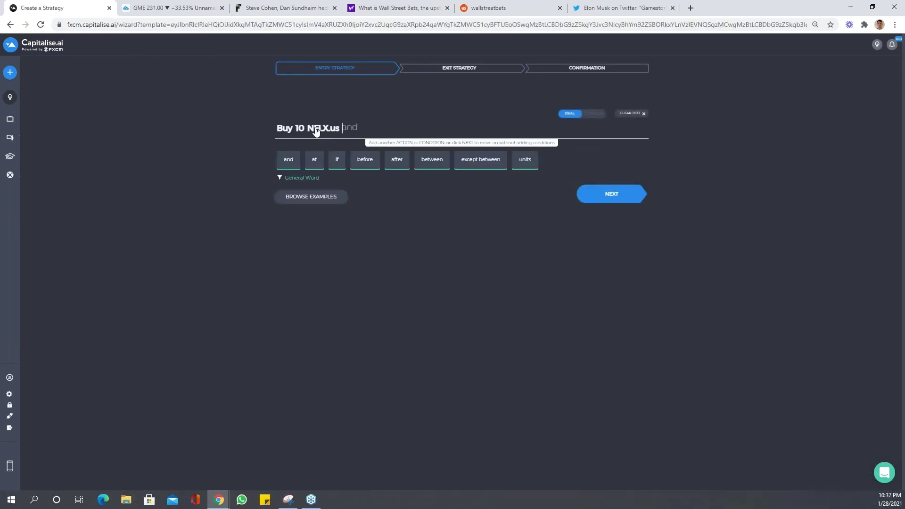
click(316, 131)
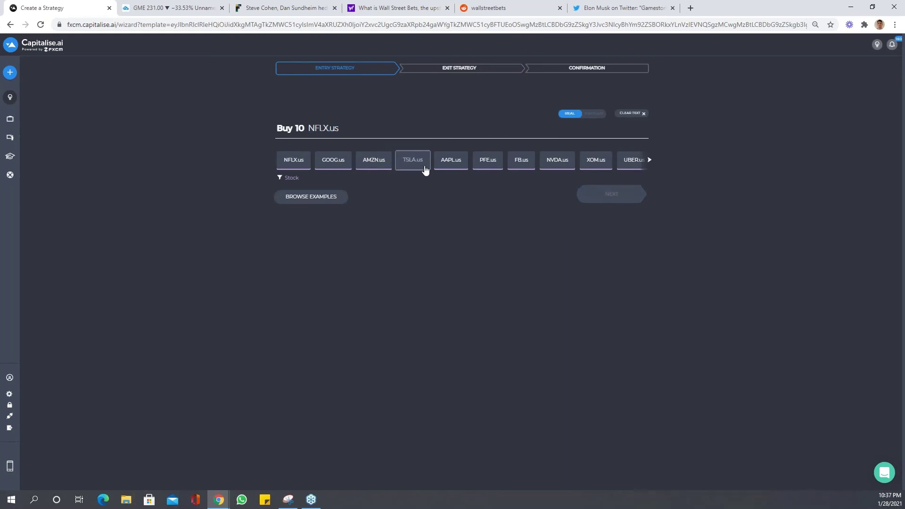
click(425, 169)
click(626, 200)
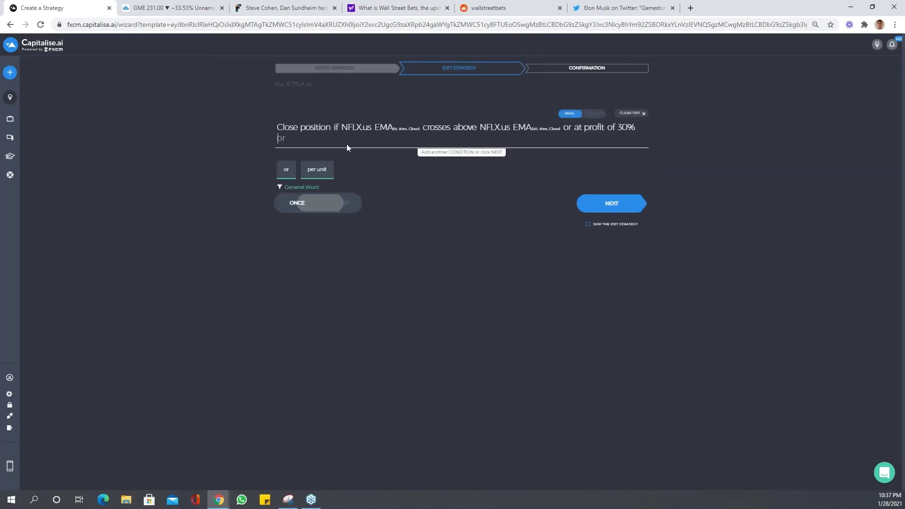
Step: Point both exit EMAs at TSLA.us with 30% profit and reach confirmation
click(622, 130)
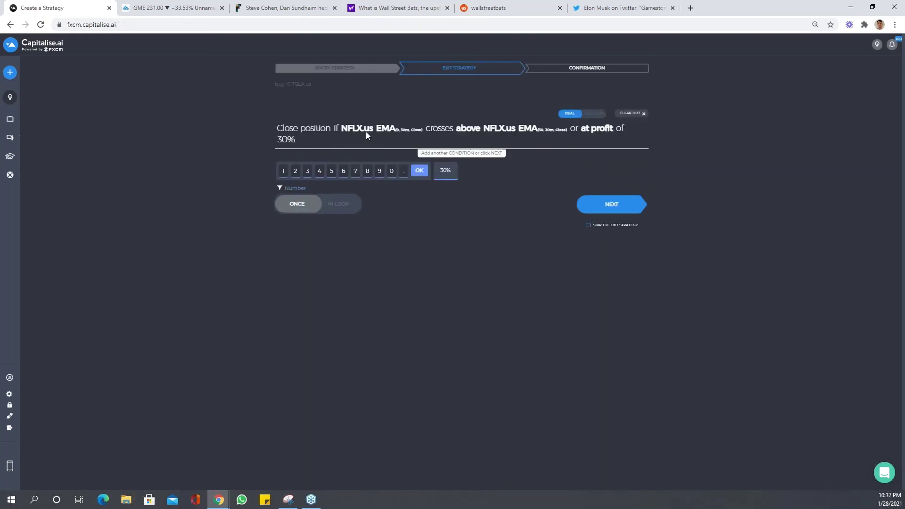
click(349, 131)
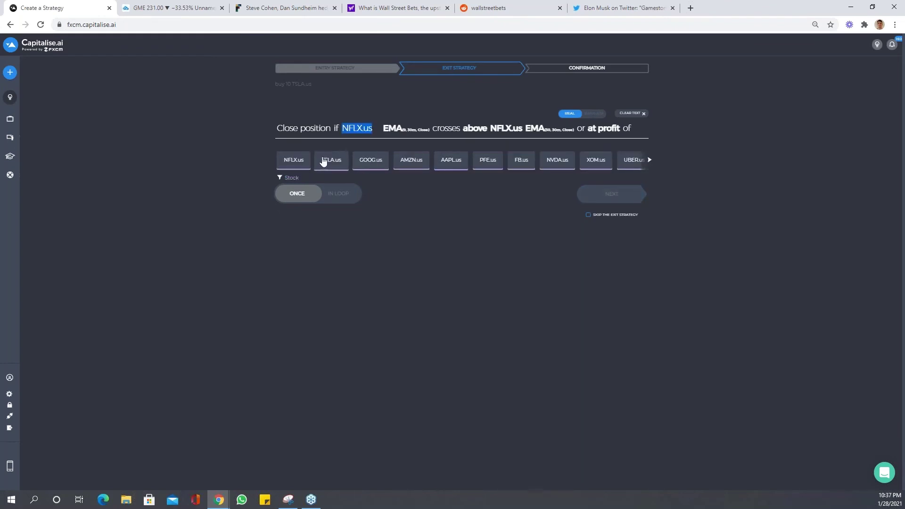
click(332, 160)
click(495, 132)
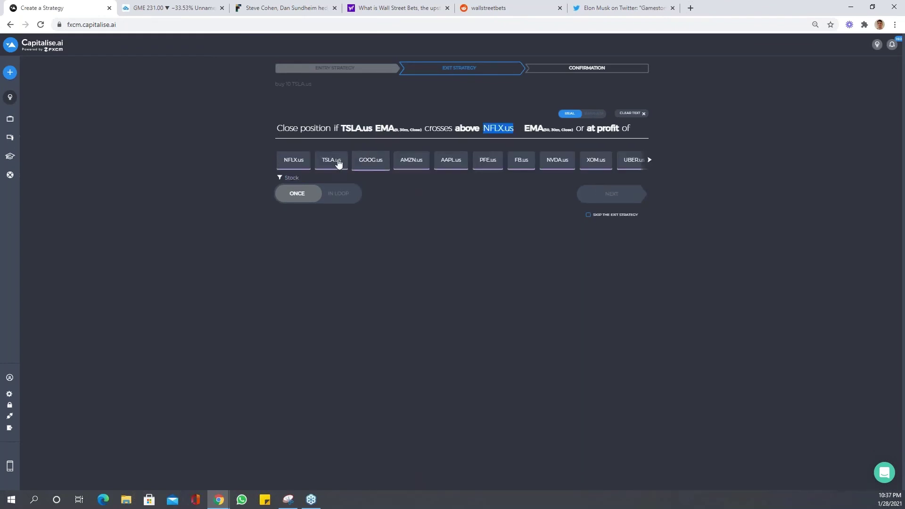
click(332, 160)
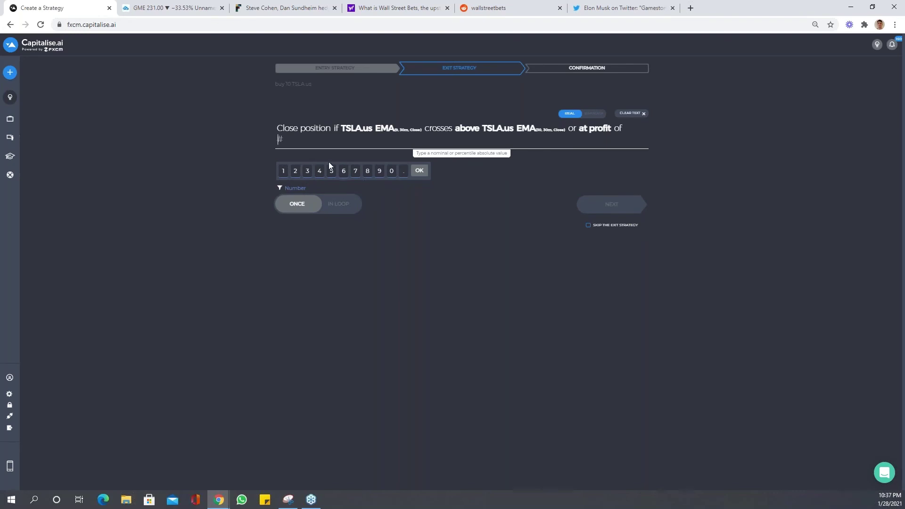
text(30%)
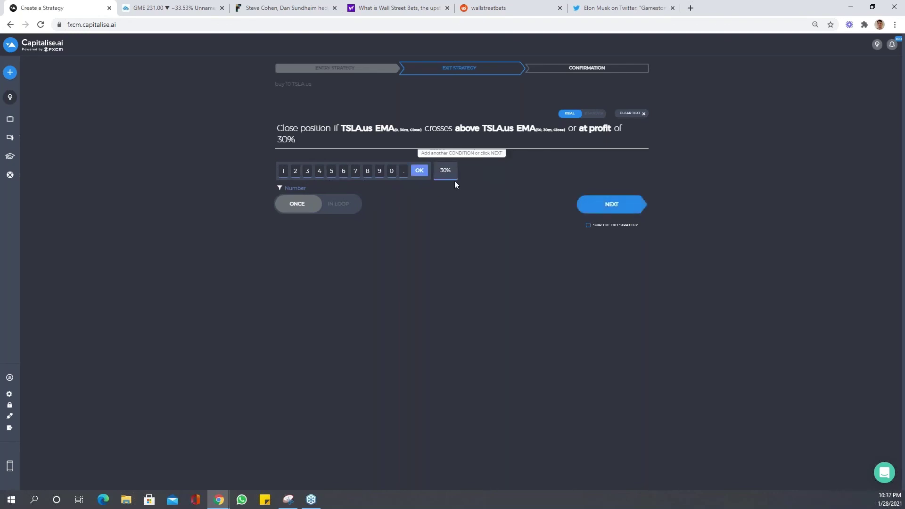
click(617, 204)
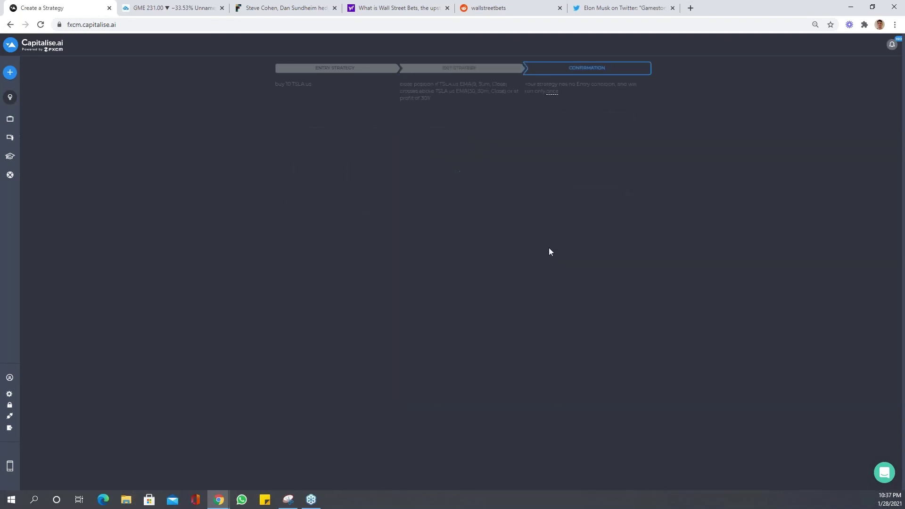
Step: Save and backtest the TSLA.us strategy, dismiss the limitation notice, and clone it
click(512, 308)
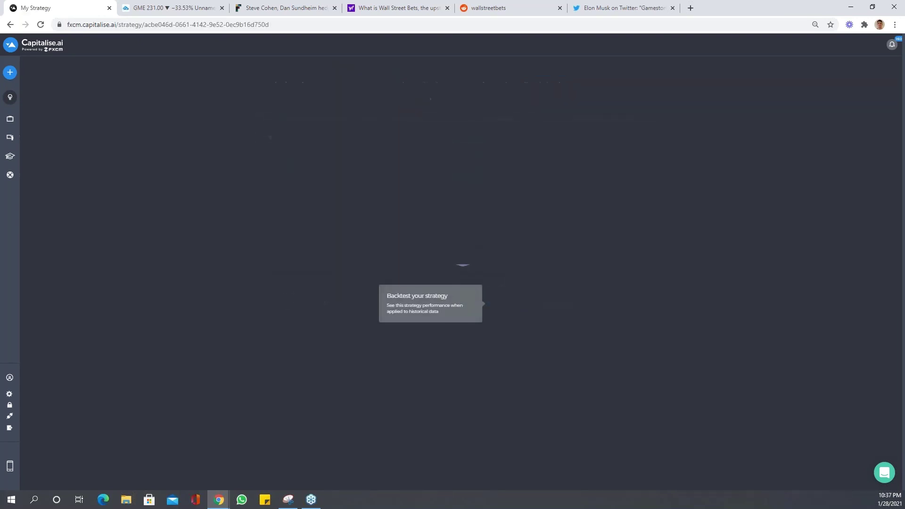
click(645, 83)
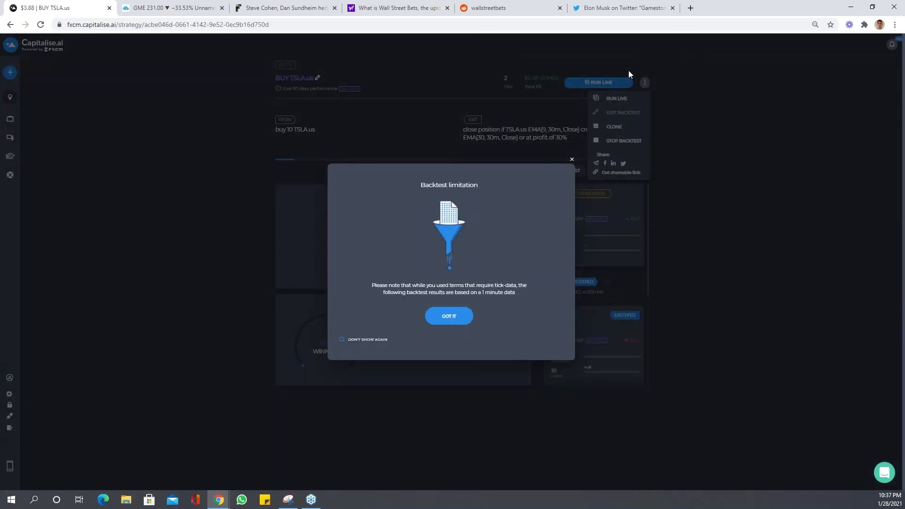
click(628, 70)
click(614, 127)
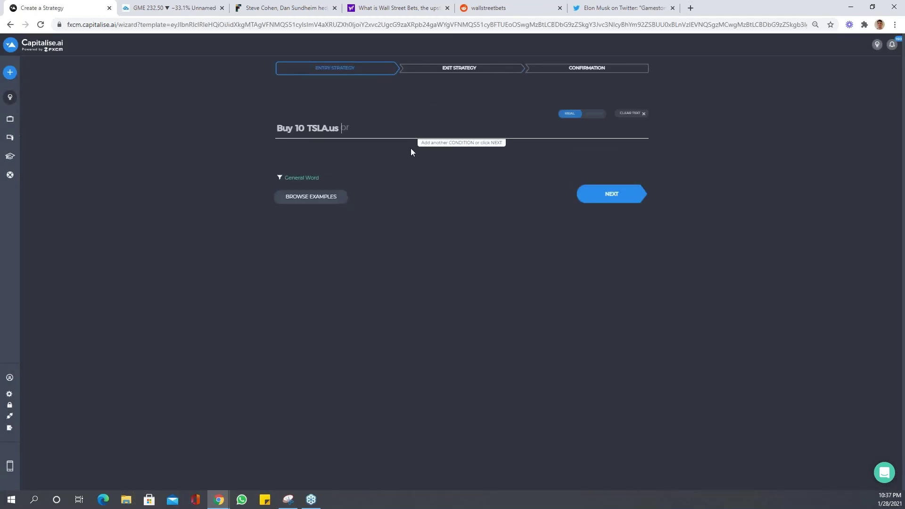
click(320, 133)
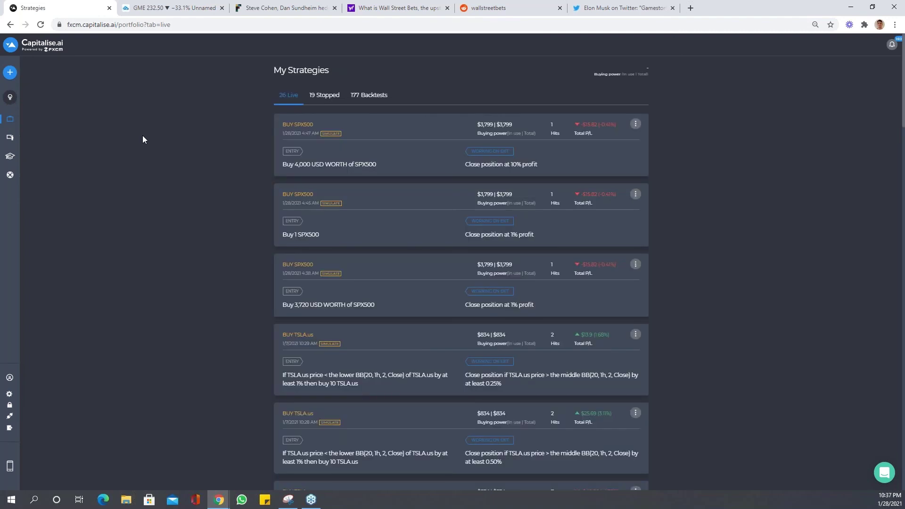
Step: Show the 177 Backtests list in My Strategies
click(375, 98)
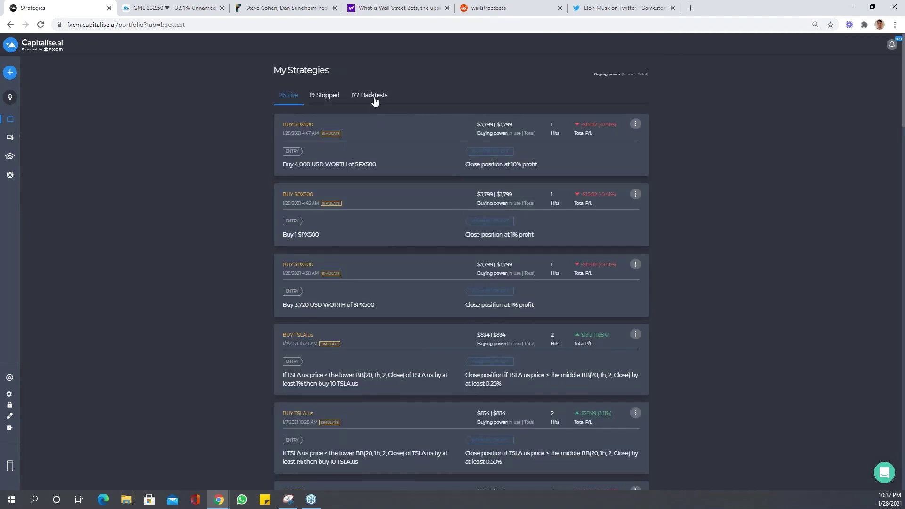